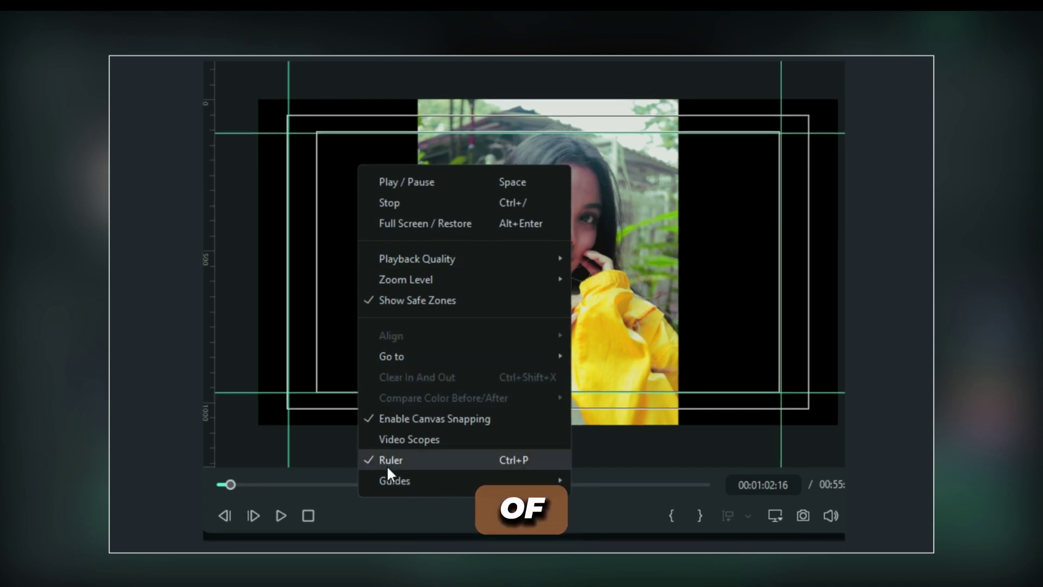
- Choose Hide Guides from the player's Guides menu, leaving the rulers visible
mouse_move(405, 480)
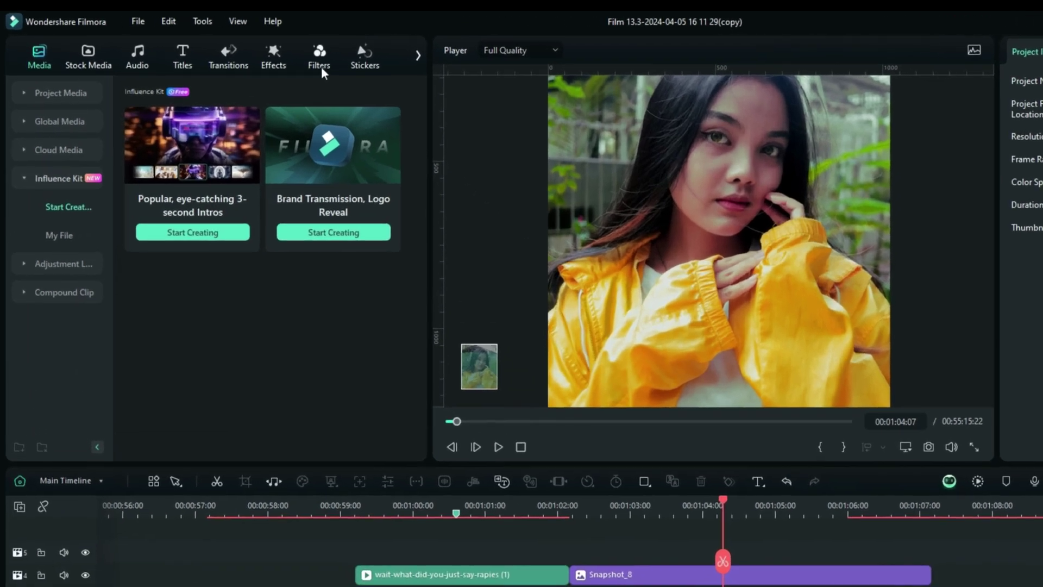
- Open the Filters library, browse Mono and Lifestyle, then return to Basic to show Complexion
left_click(243, 52)
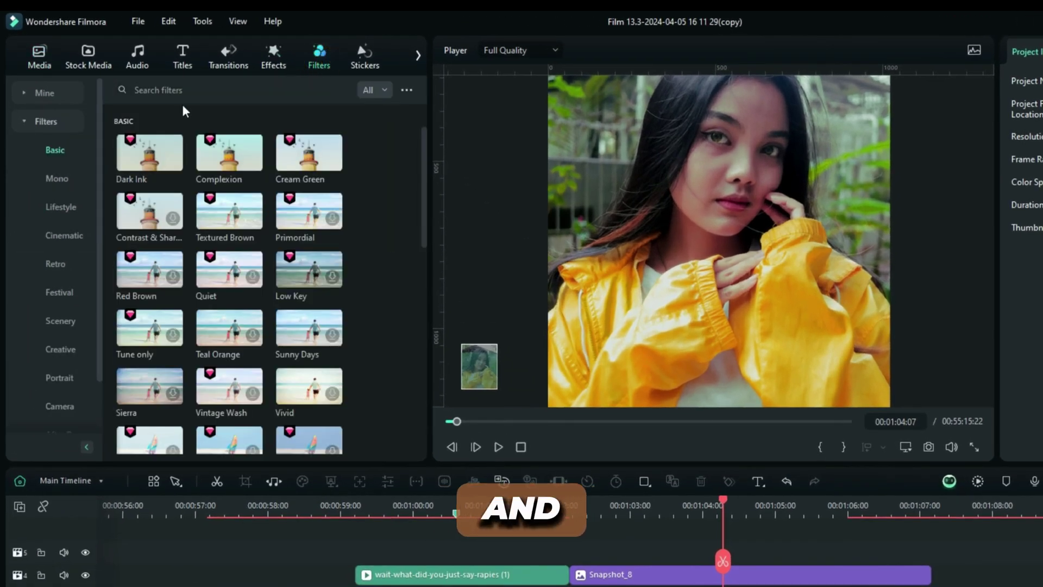
left_click(66, 184)
left_click(62, 208)
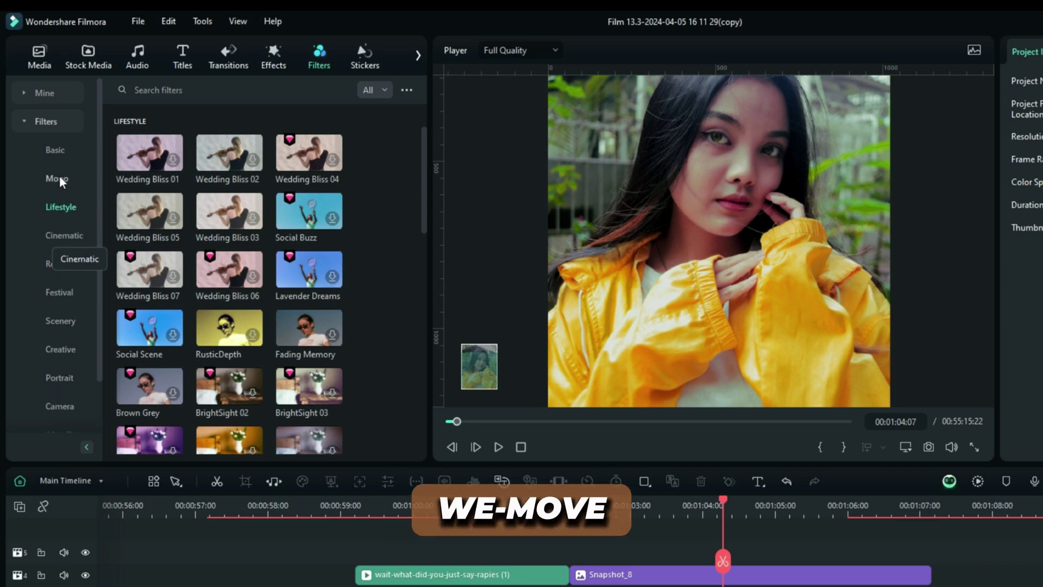
left_click(54, 150)
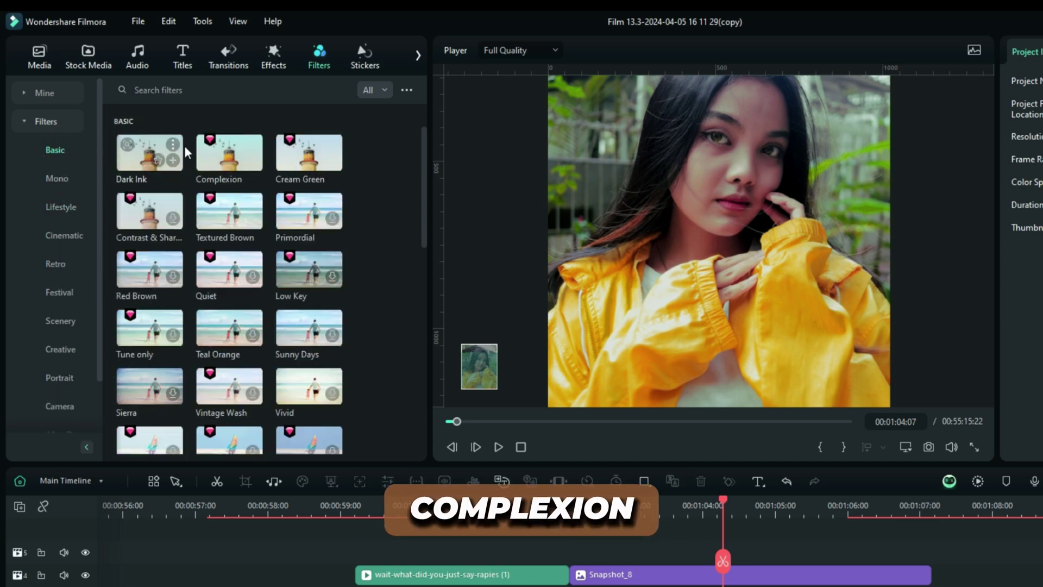
- Add Complexion above Snapshot_8 with Protect Skin Tones at 100, then browse the Lifestyle filters
left_click_drag(234, 152, 576, 557)
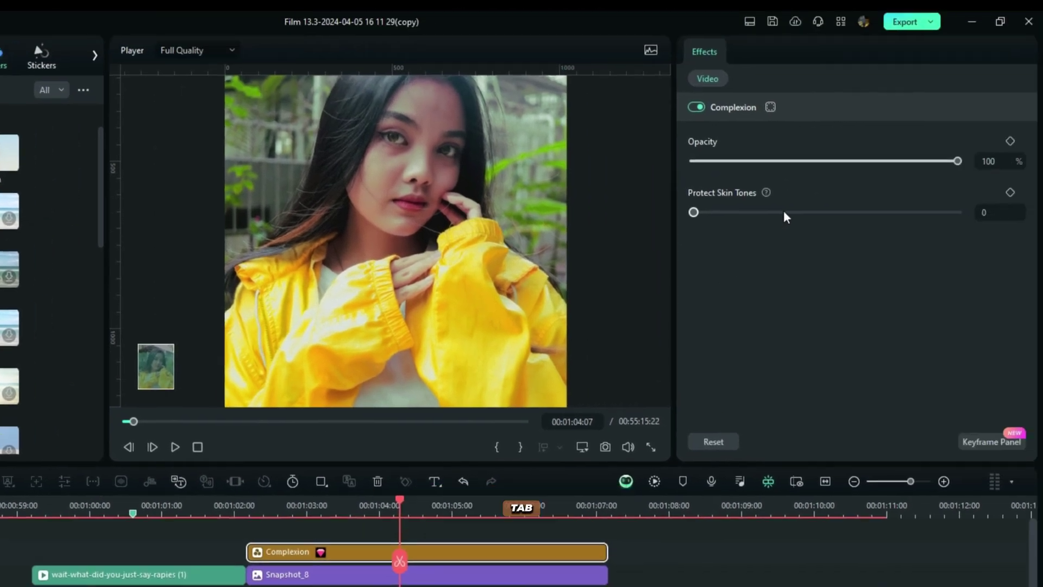
left_click_drag(783, 210, 993, 213)
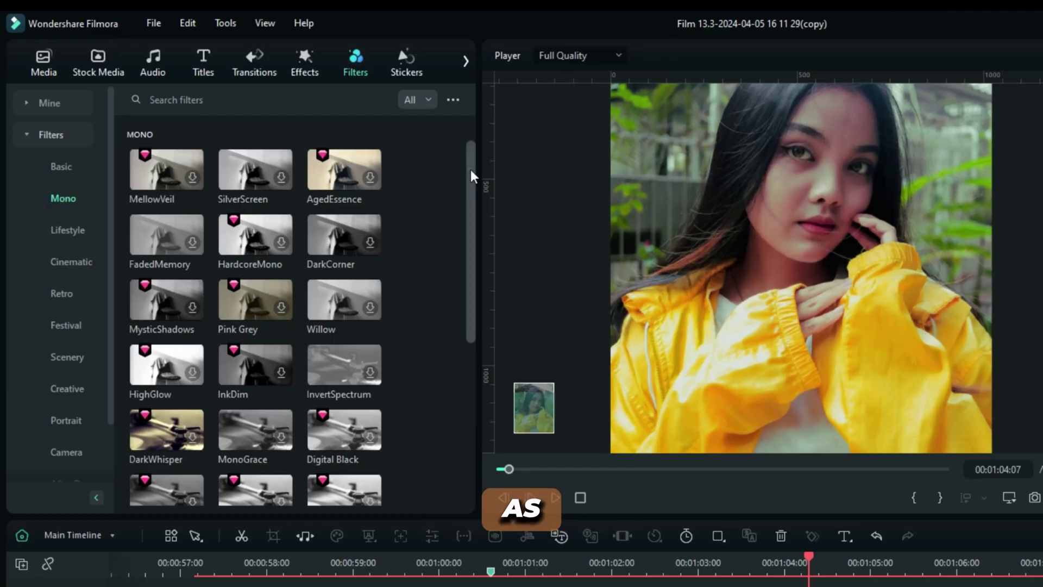
left_click_drag(470, 169, 457, 326)
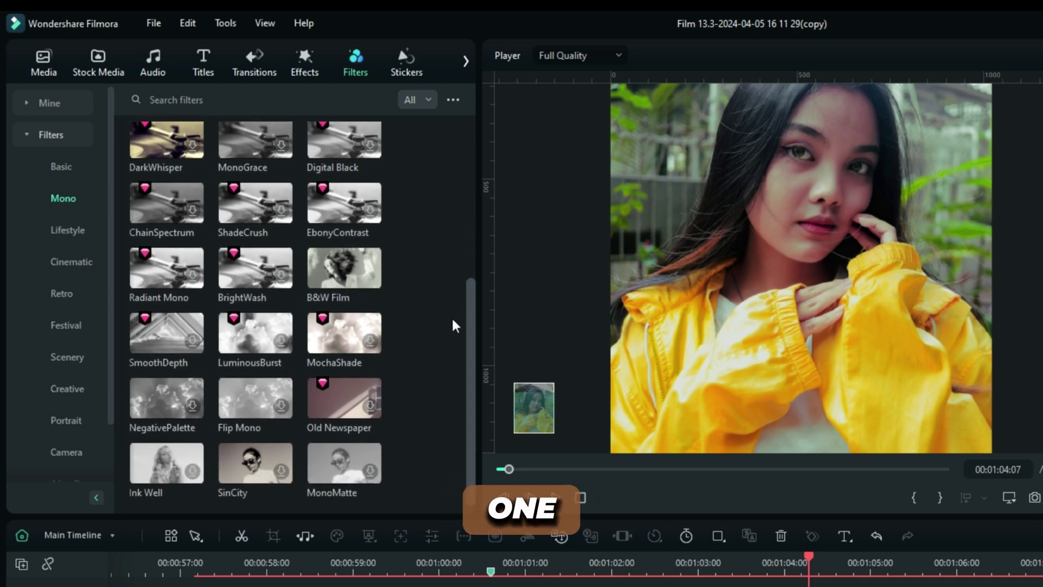
left_click(63, 232)
left_click(64, 233)
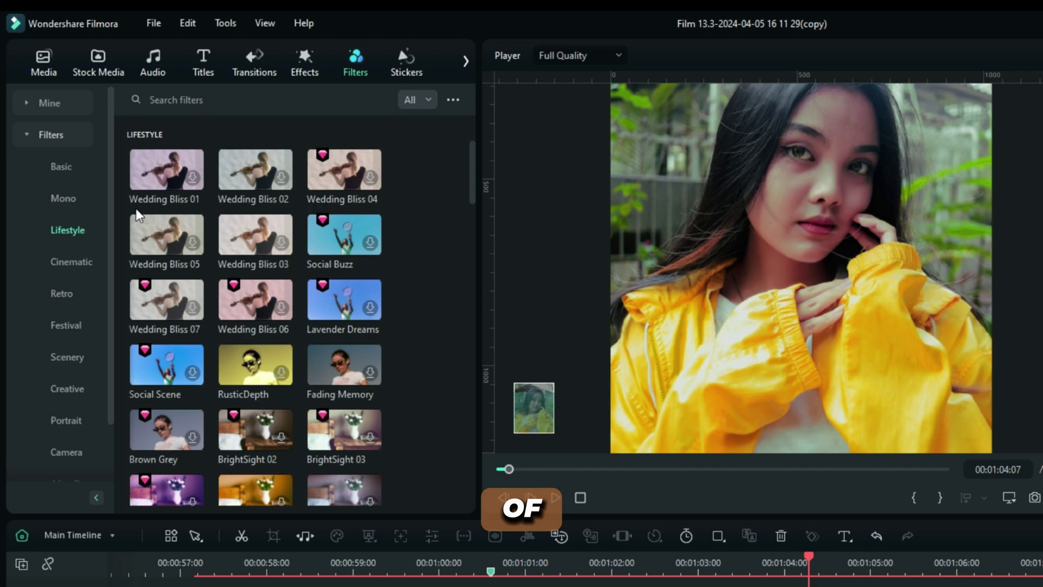
left_click_drag(473, 166, 474, 212)
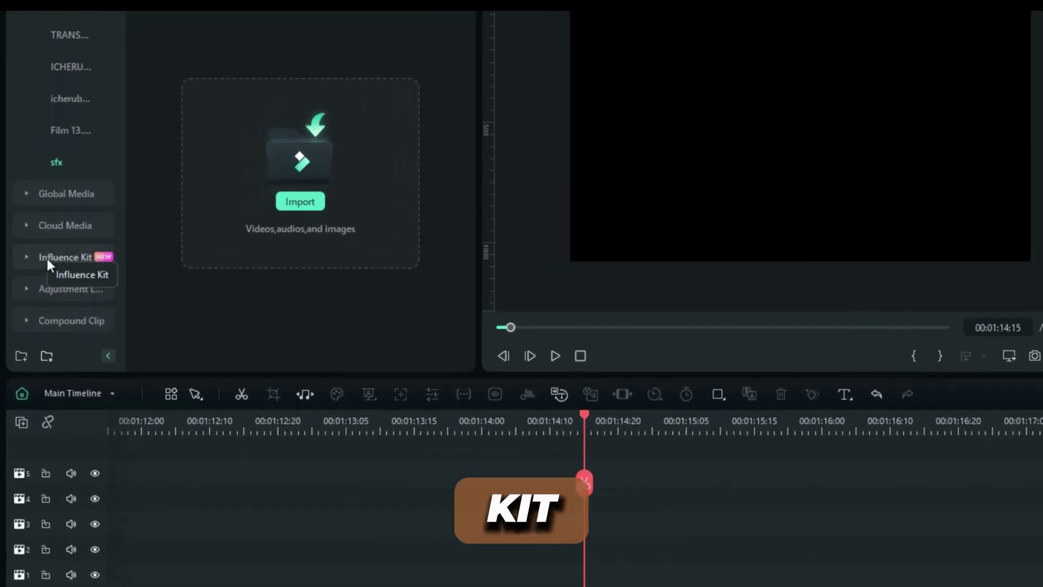
- Expand the Influence Kit to show the Popular 3-second Intros and Brand Transmission, Logo Reveal templates
left_click(32, 274)
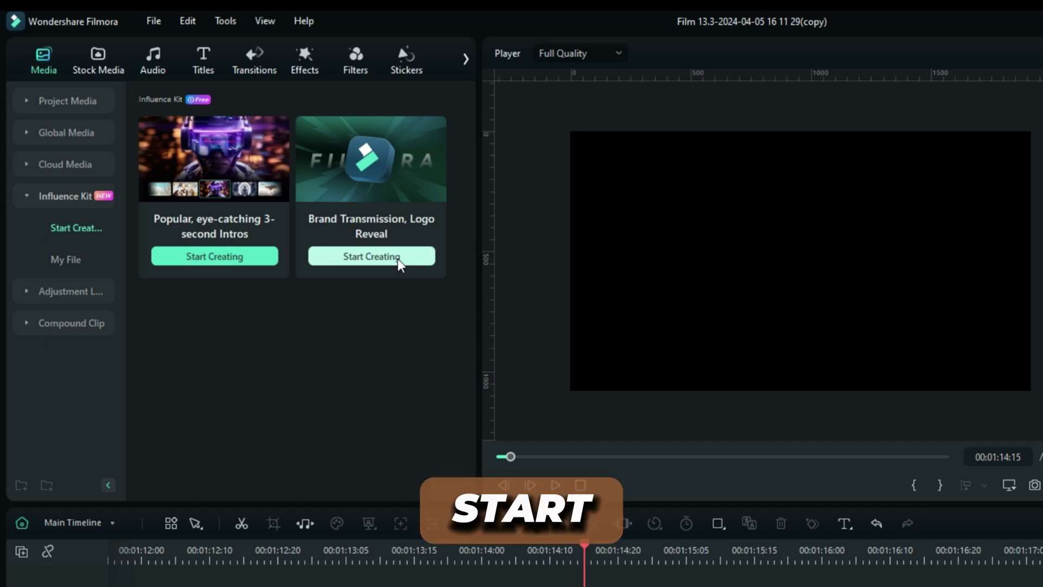
- Start a Brand Transmission logo reveal, preview Light Swipe and Circle Glitch, and pick Light Swipe
left_click(399, 258)
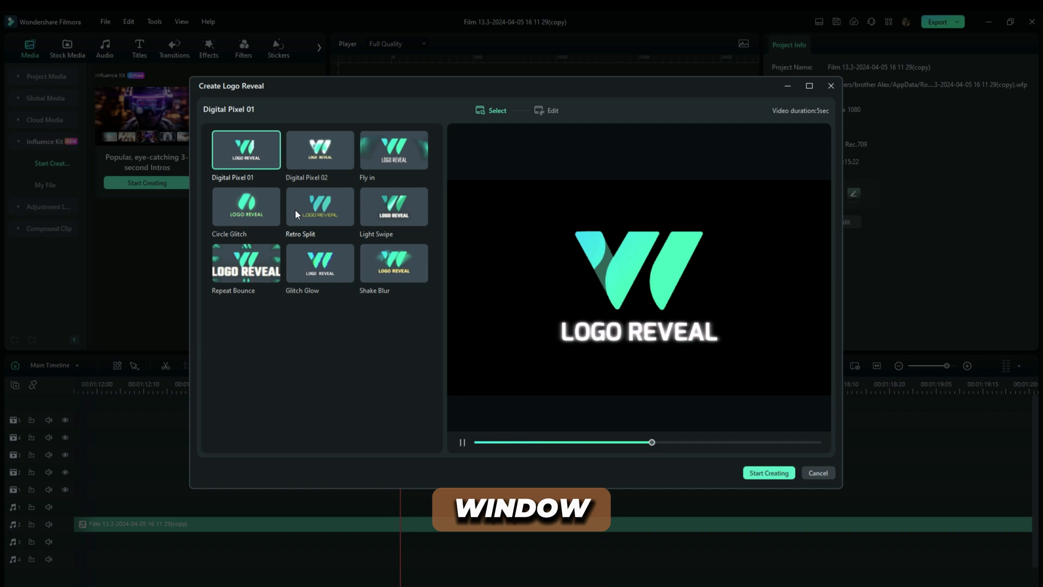
left_click(809, 85)
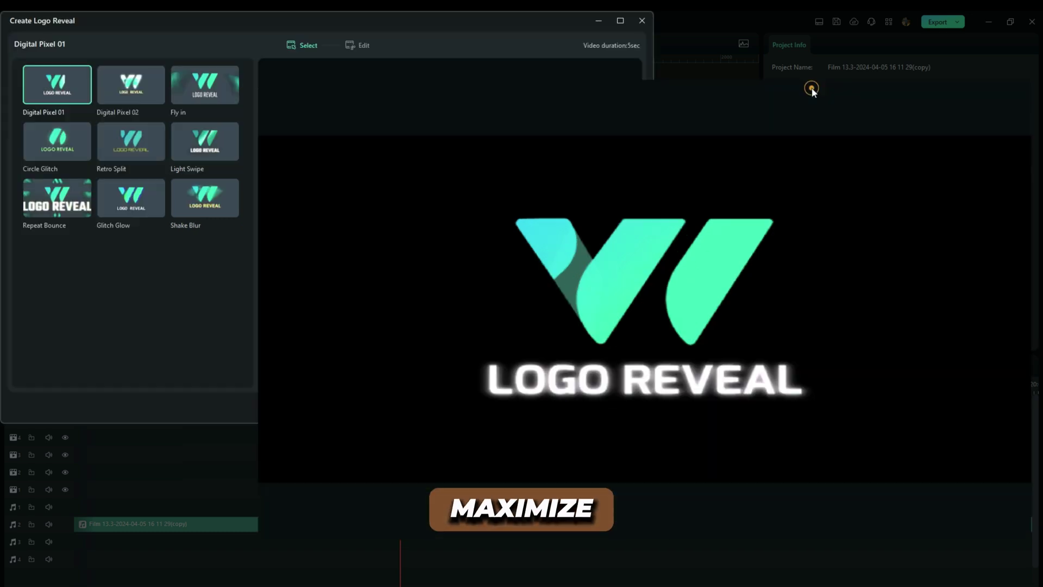
left_click(1009, 20)
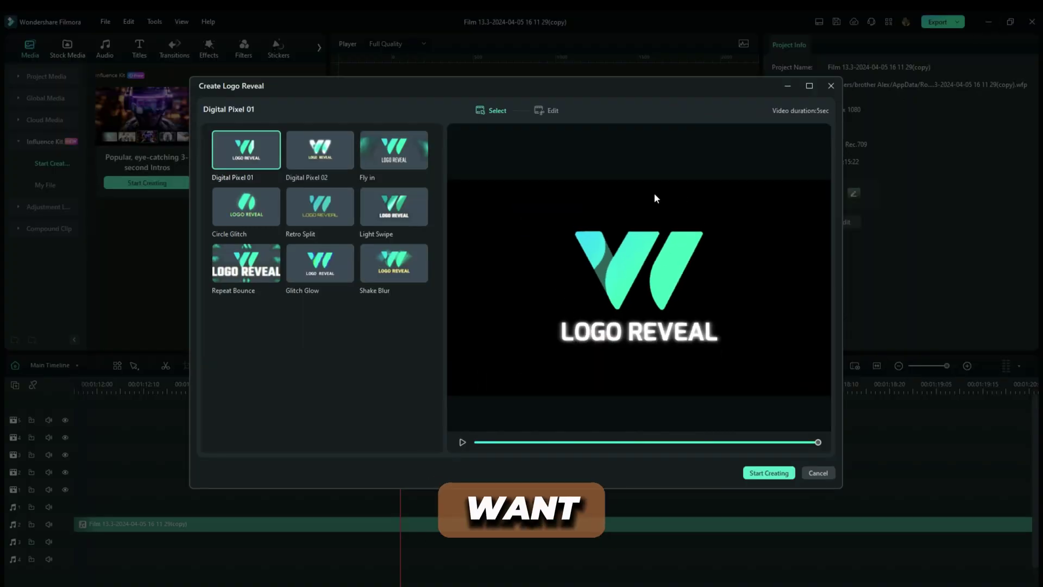
left_click(393, 208)
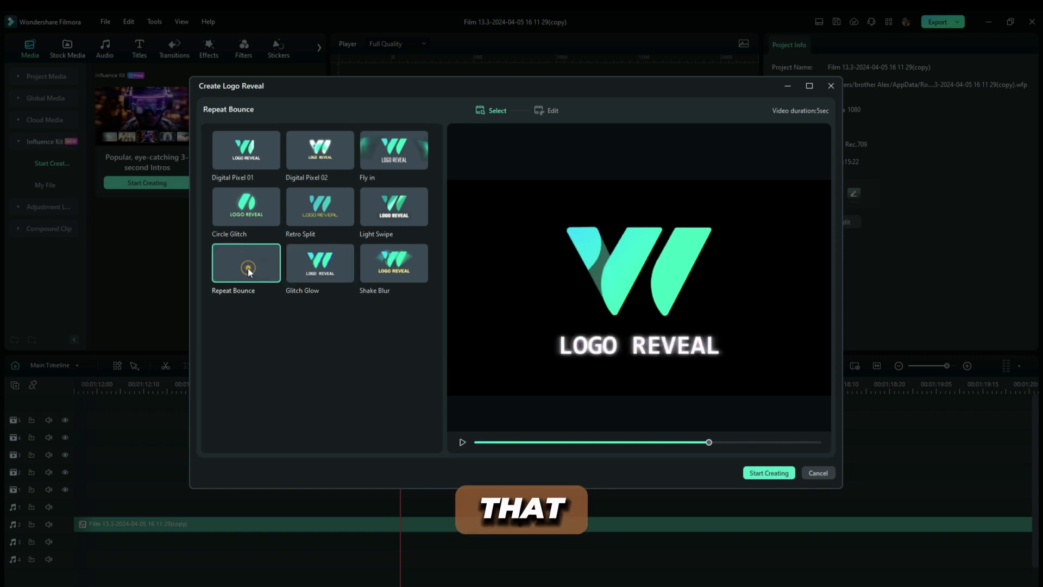
left_click(244, 211)
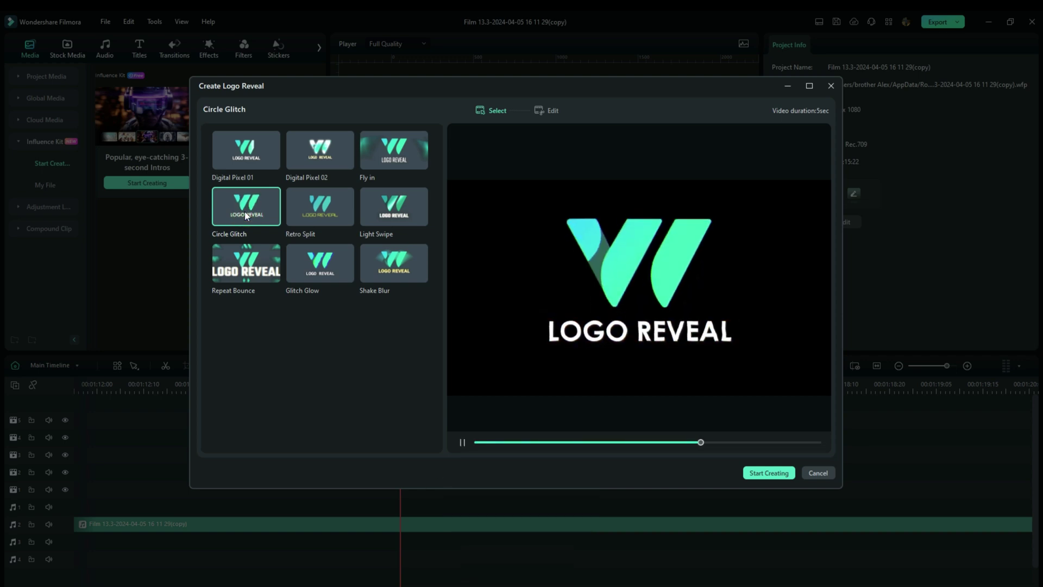
left_click(394, 207)
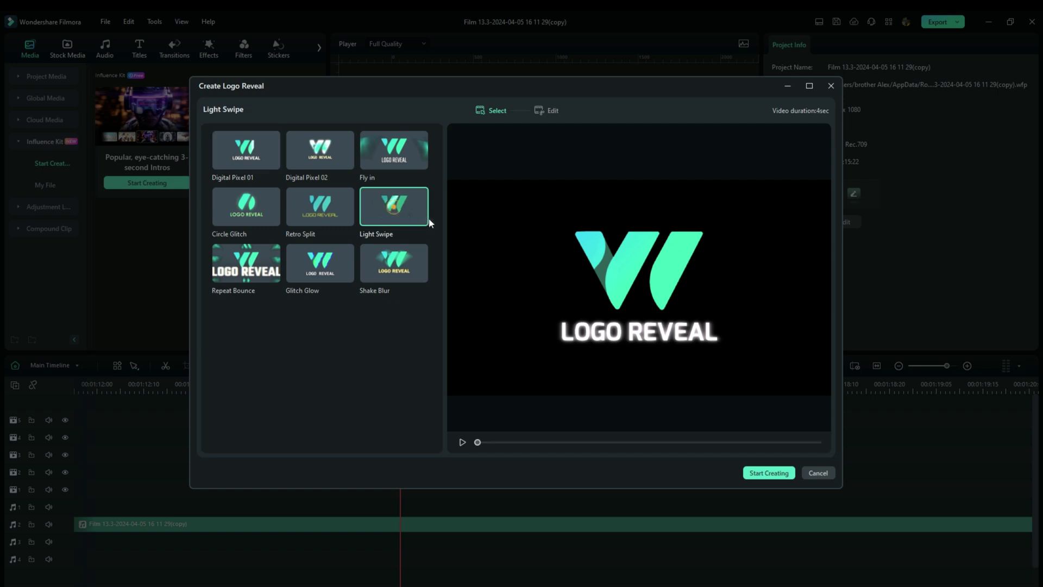
- On the logo and text editing page, replace the LOGO REVEAL title with the creator's brand name
left_click(776, 473)
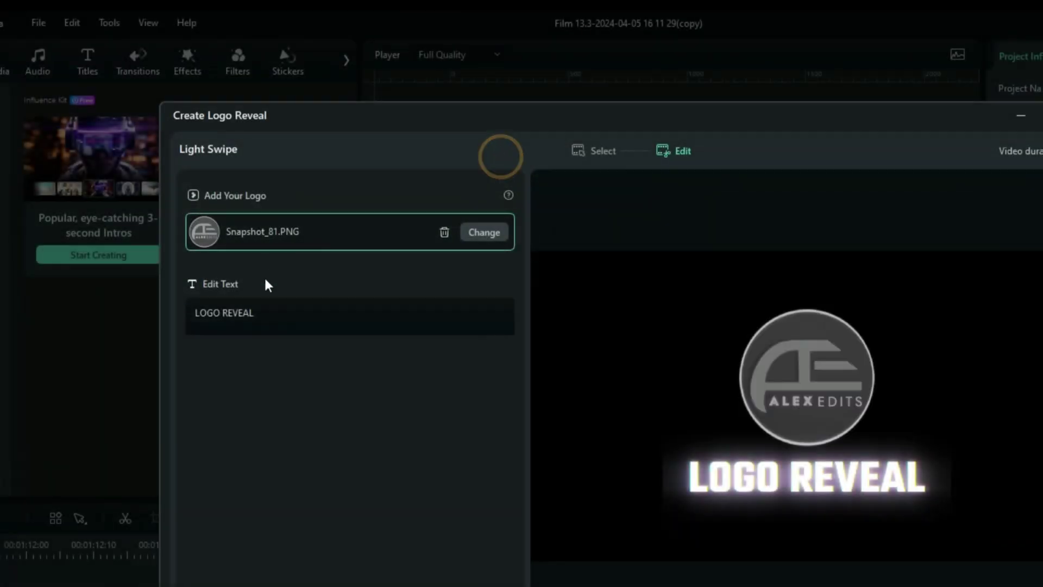
left_click(249, 311)
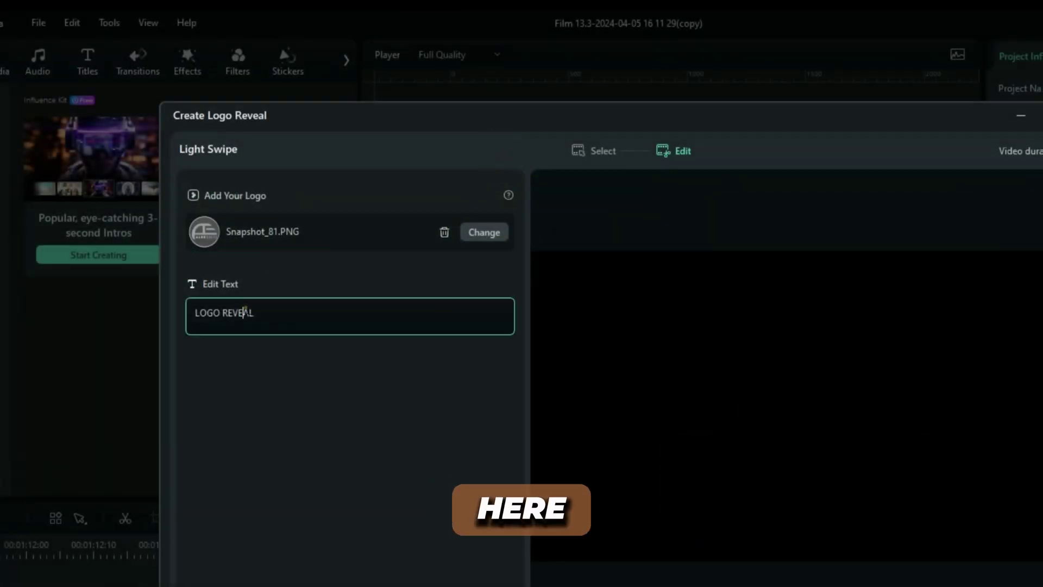
triple_click(250, 310)
type("A")
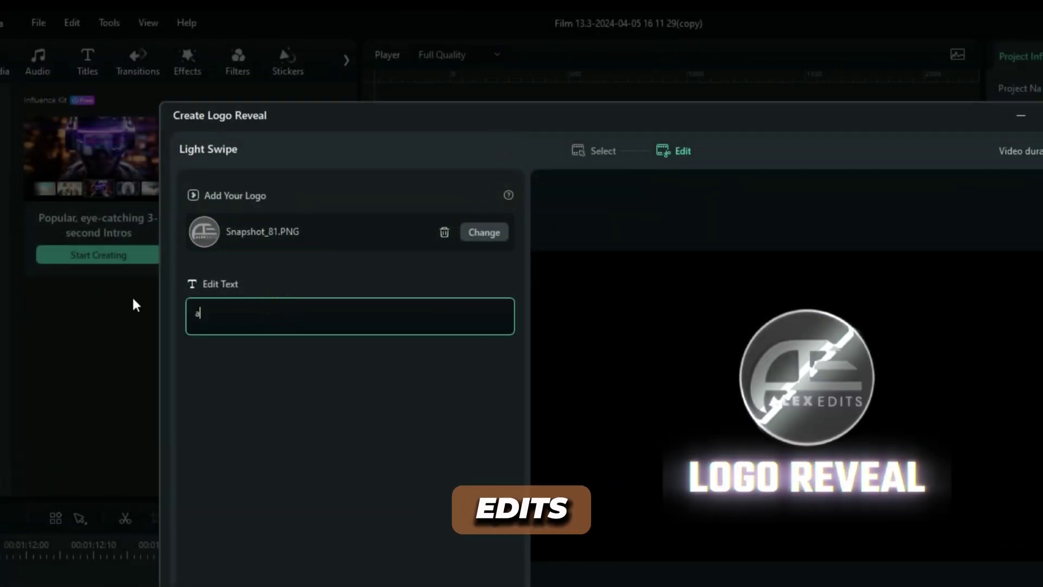
key("BackSpace")
type("ALEX EDITS")
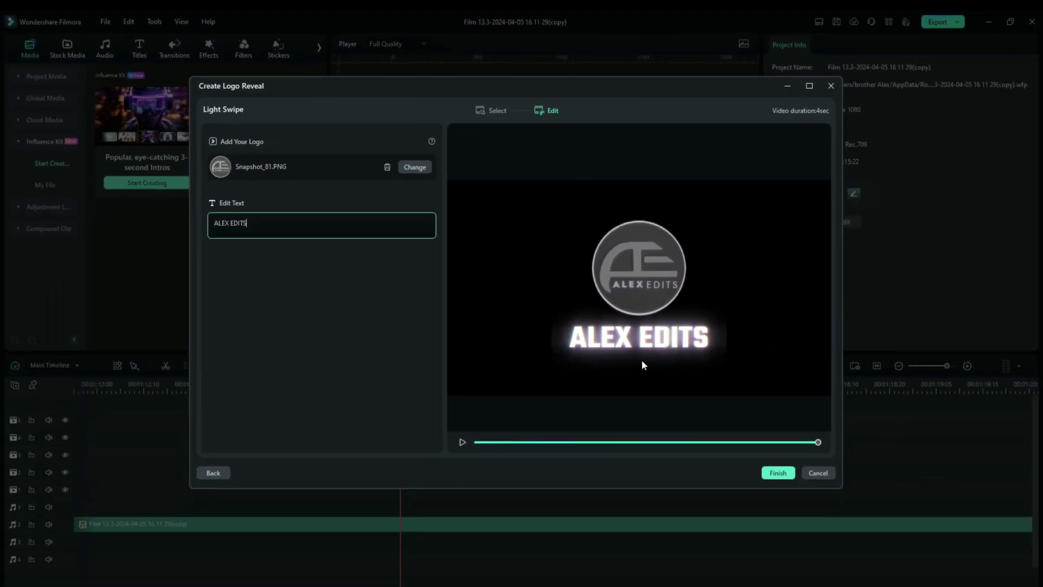
- Check the new title in the preview, then return to the template choices
left_click(811, 510)
left_click(617, 392)
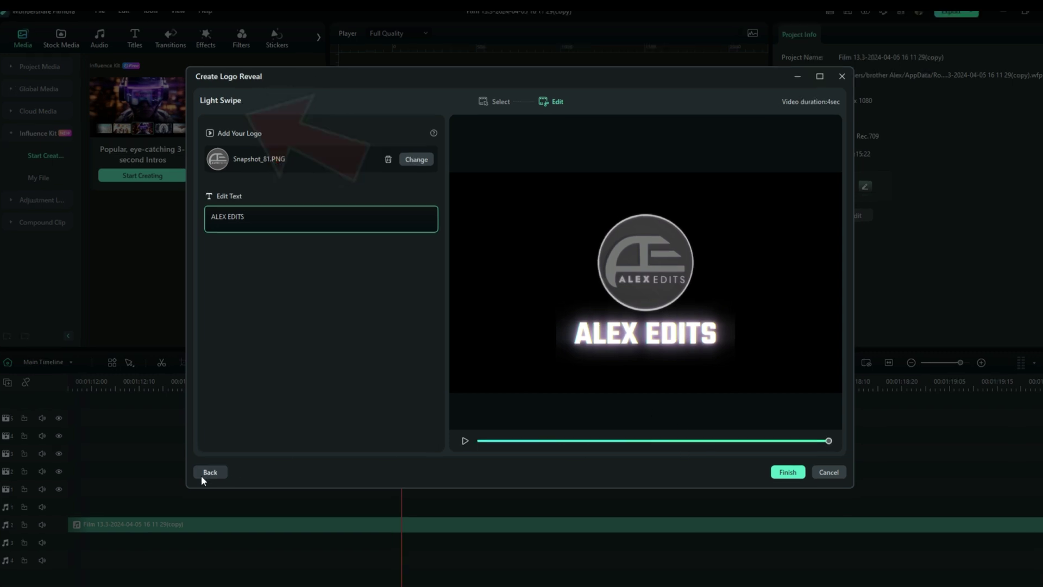
left_click(202, 475)
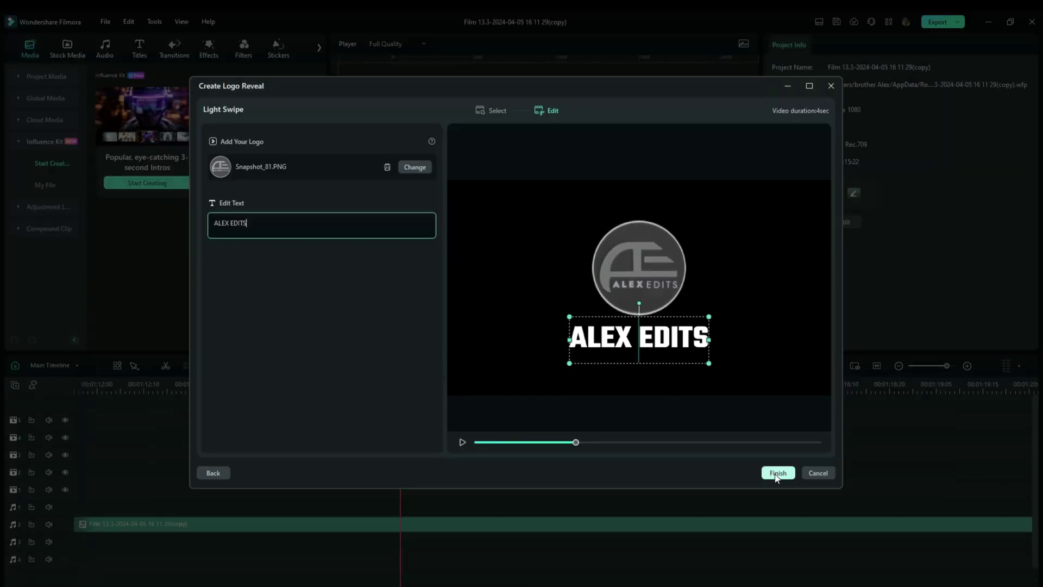
- Finish the Light Swipe reveal so it is saved as Light Swipe_2 in My File
left_click(777, 473)
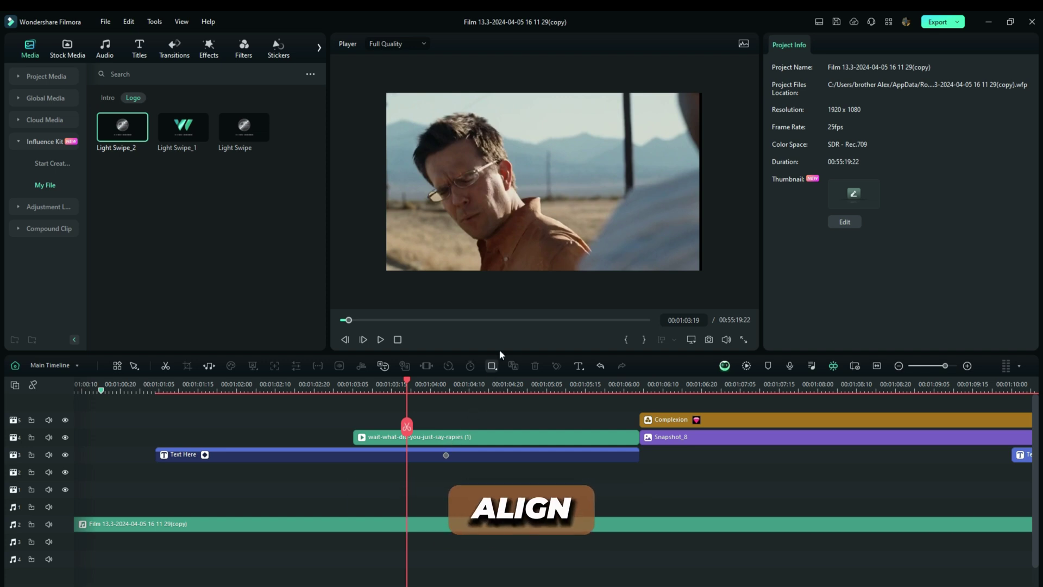
- Turn on Ruler (Ctrl+P) for the player preview, framing it with 0–2000 scales
left_click(556, 216)
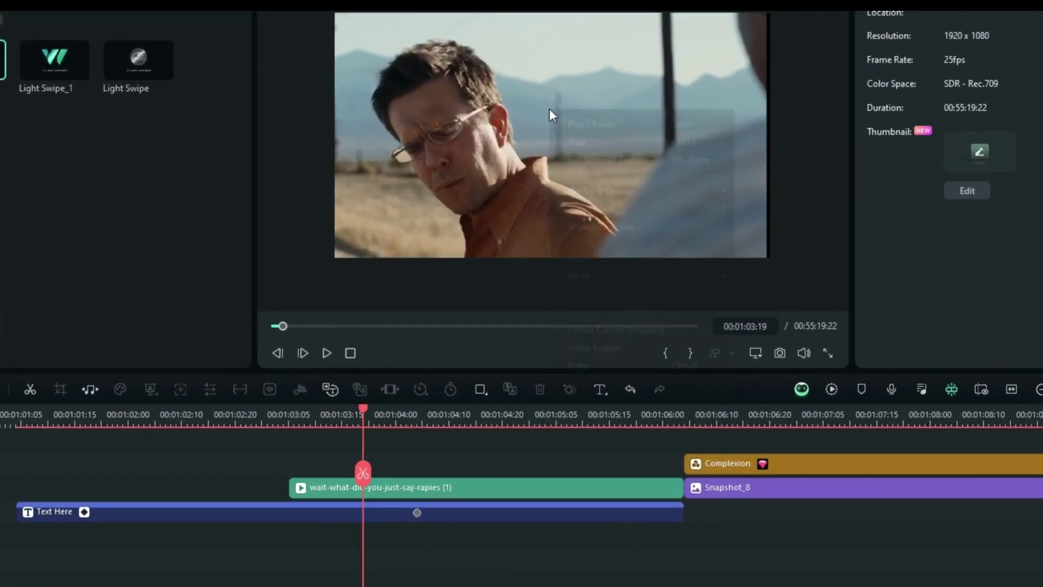
right_click(546, 136)
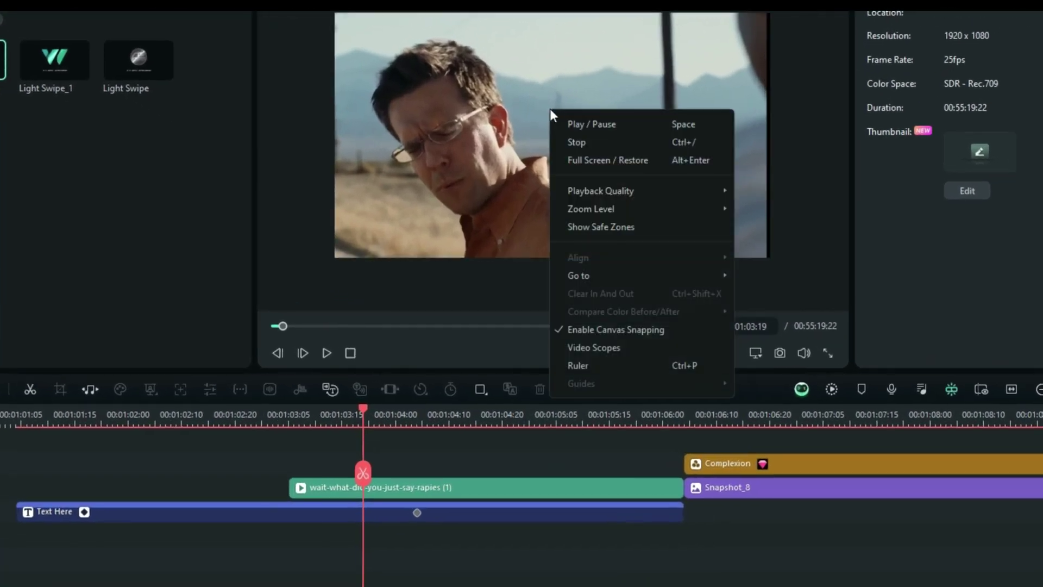
left_click(579, 366)
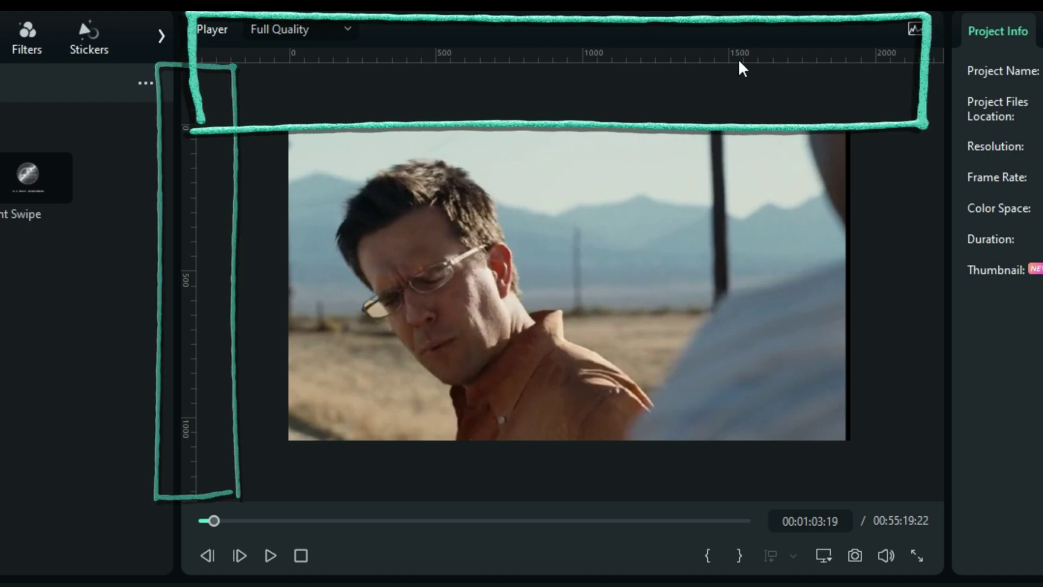
- Reopen and dismiss the player options menu, keeping the rulers around the preview
right_click(267, 253)
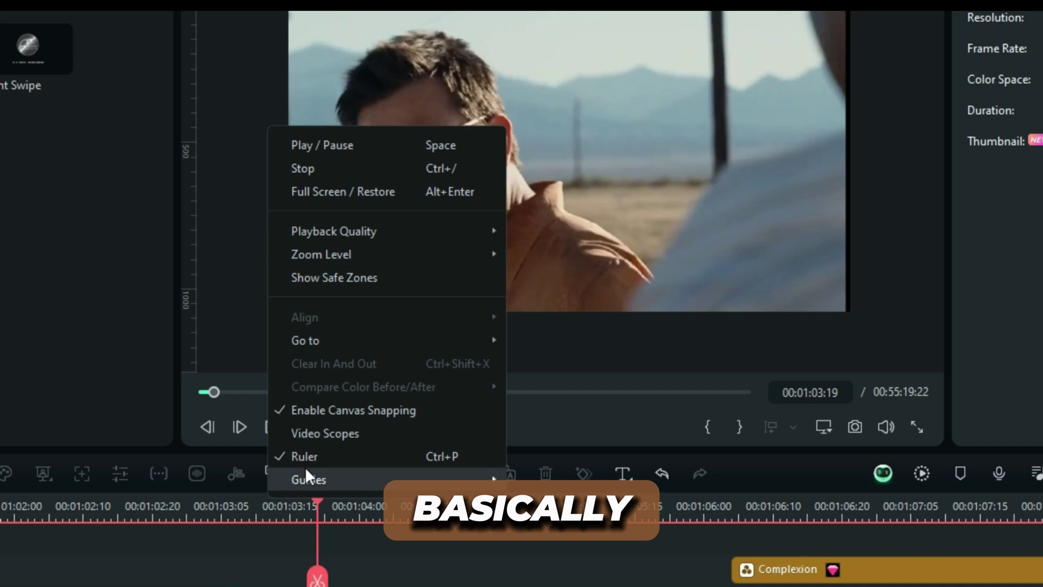
mouse_move(302, 478)
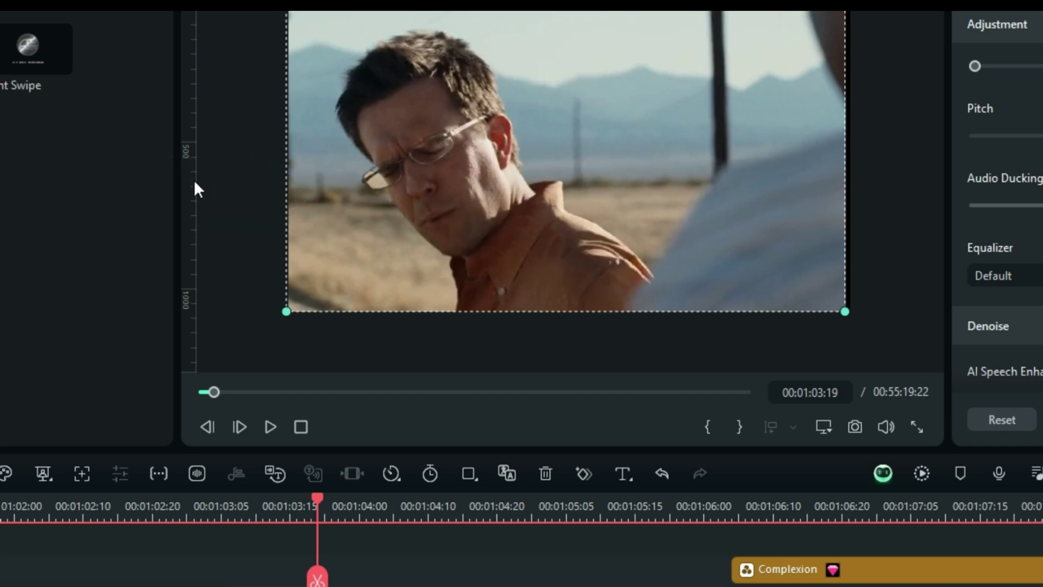
- Drag one vertical and two horizontal guides onto the preview, then lock the guides
left_click_drag(194, 180, 314, 211)
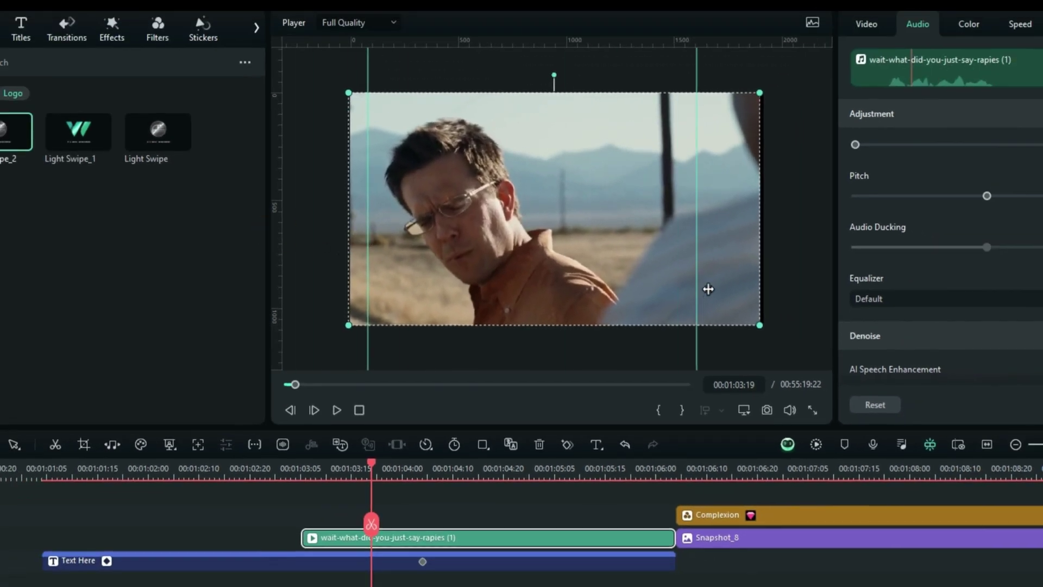
left_click_drag(500, 42, 500, 169)
left_click_drag(503, 43, 503, 284)
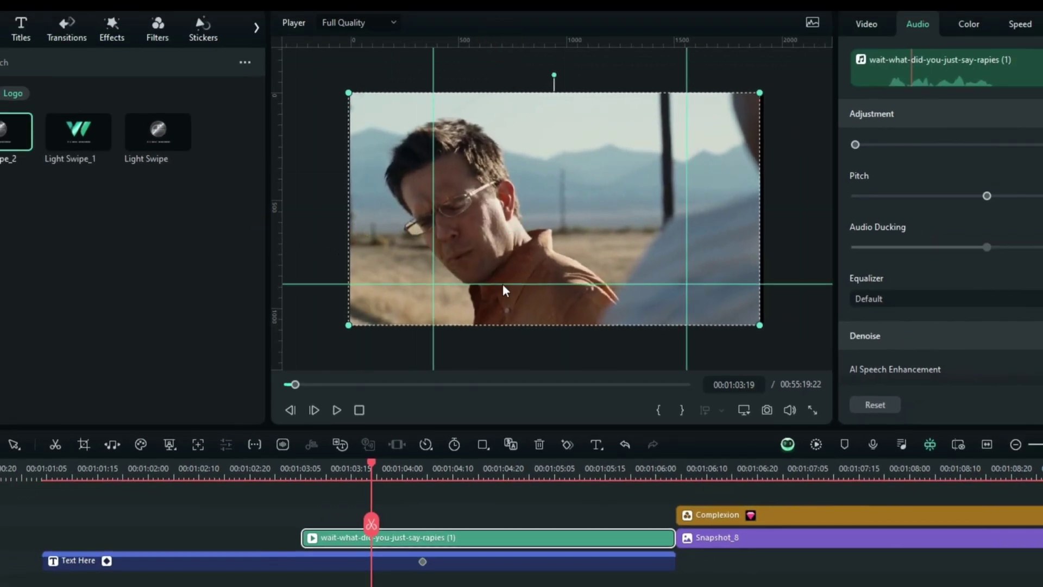
left_click(553, 201)
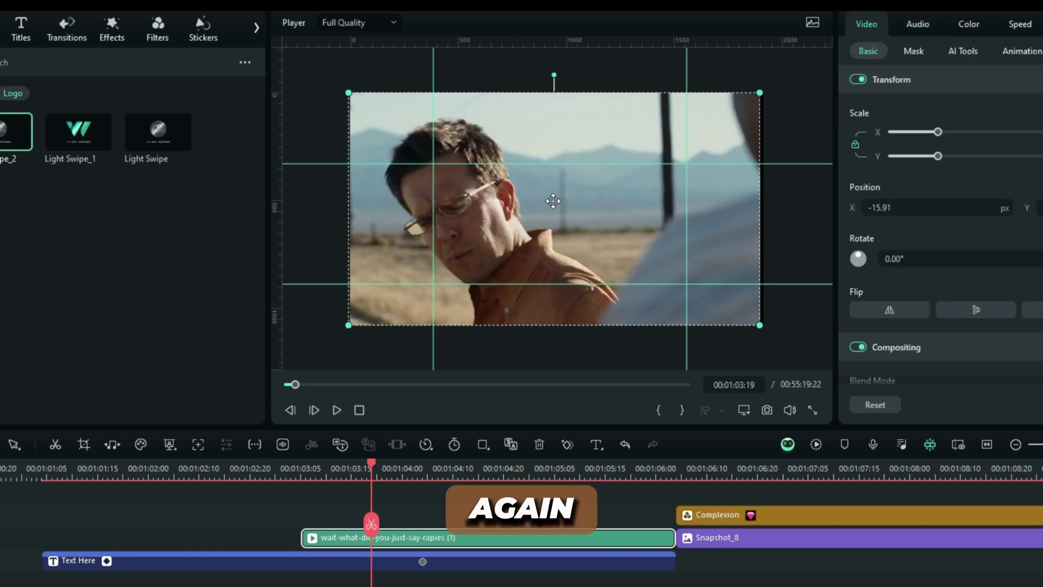
right_click(553, 201)
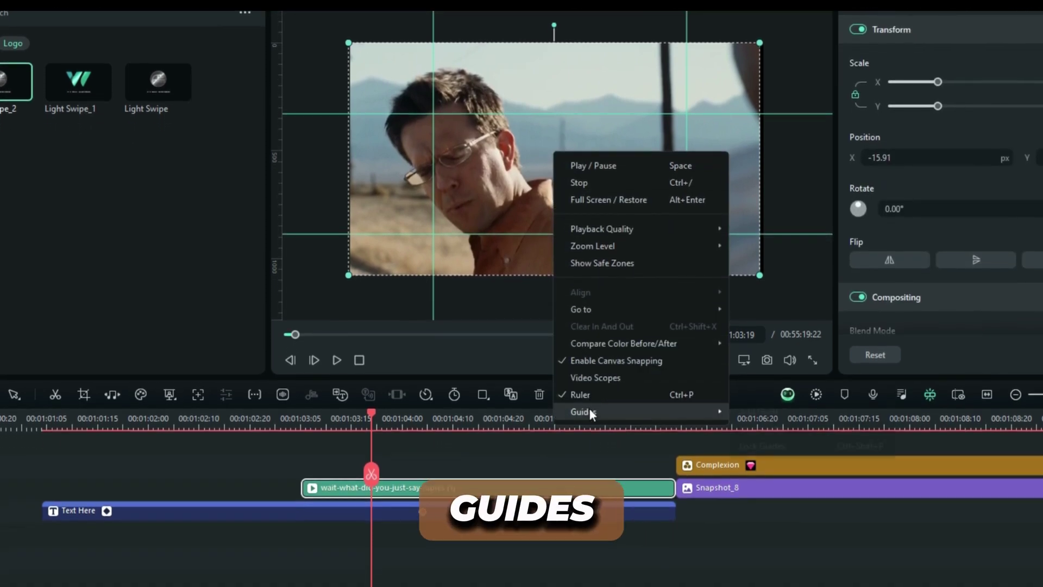
mouse_move(590, 460)
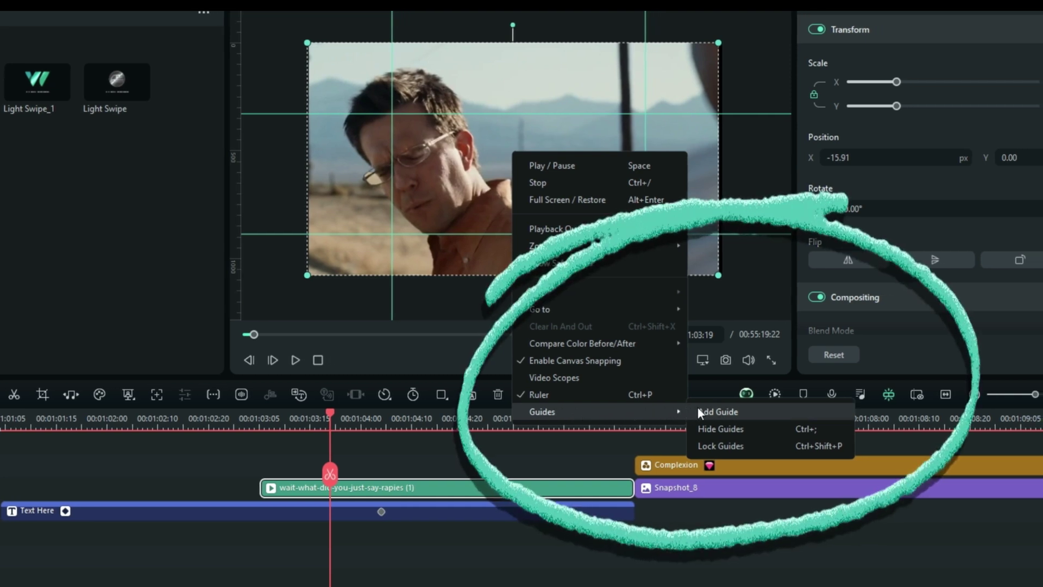
left_click(717, 441)
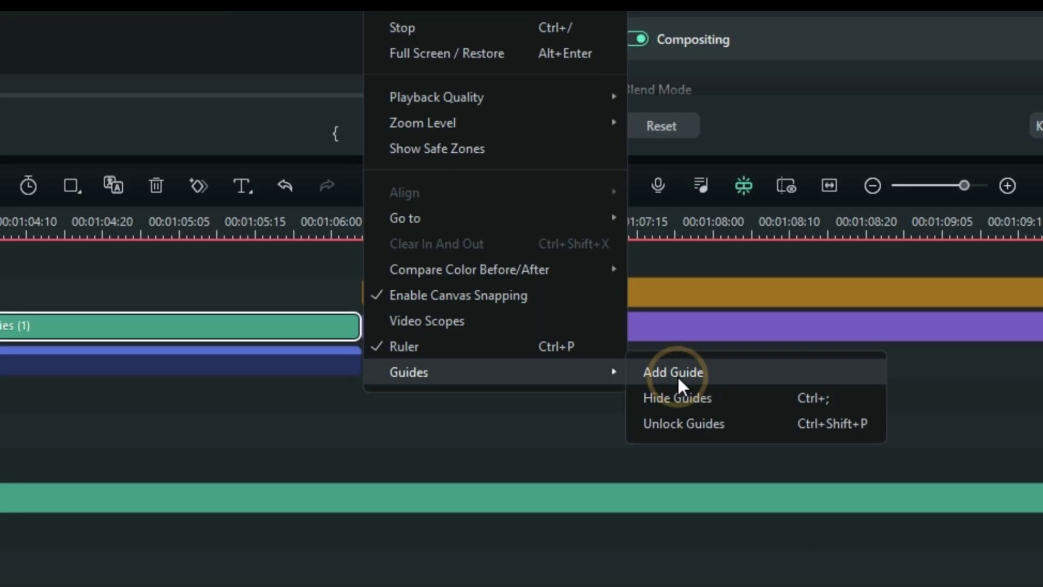
- Add a new guide and set its colour to orange
left_click(677, 376)
left_click(368, 252)
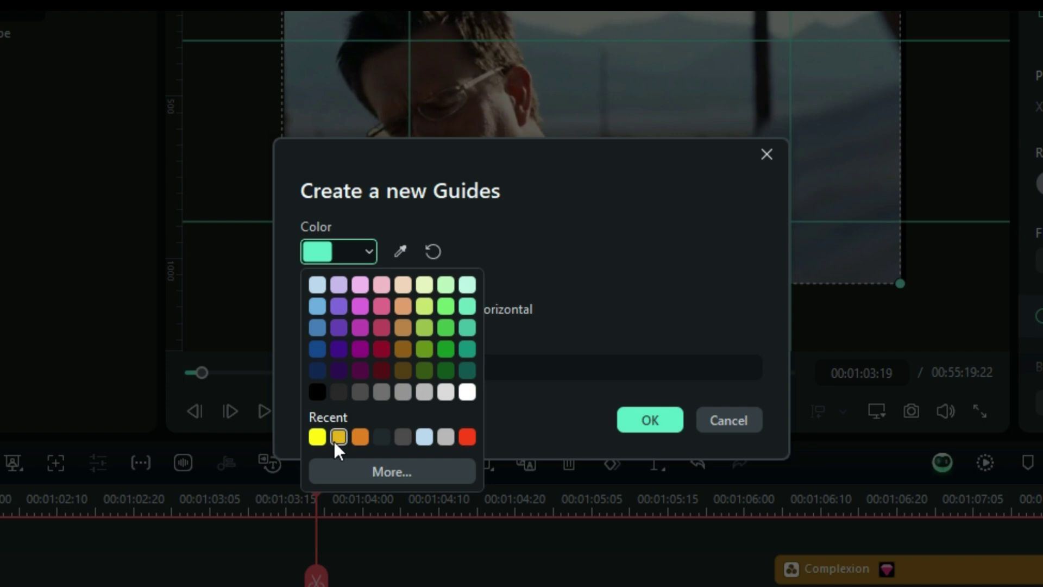
left_click(360, 437)
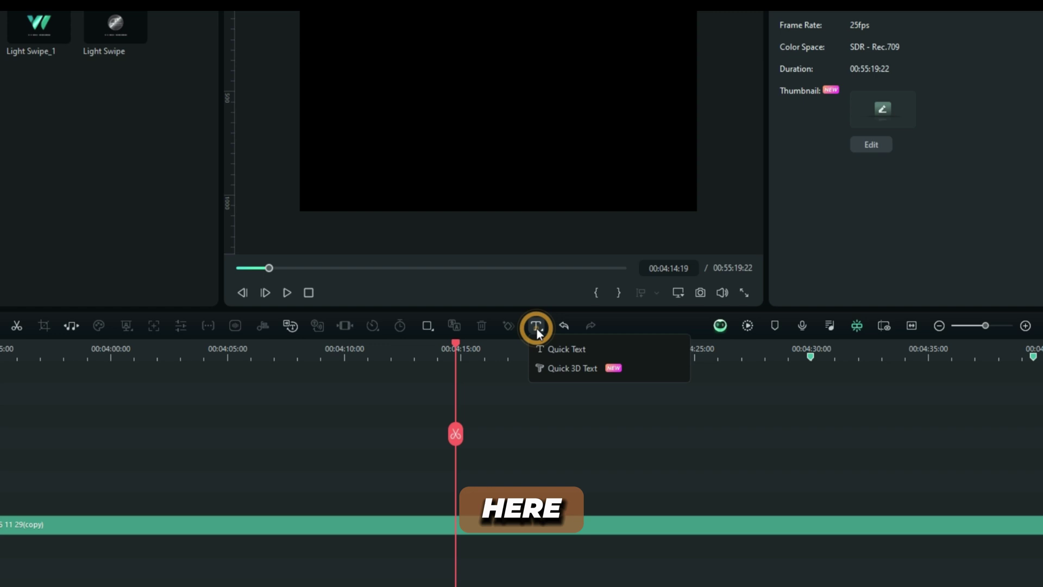
- Add a Quick Text 'Text Here' title at the playhead and browse its Preset styles
left_click(582, 385)
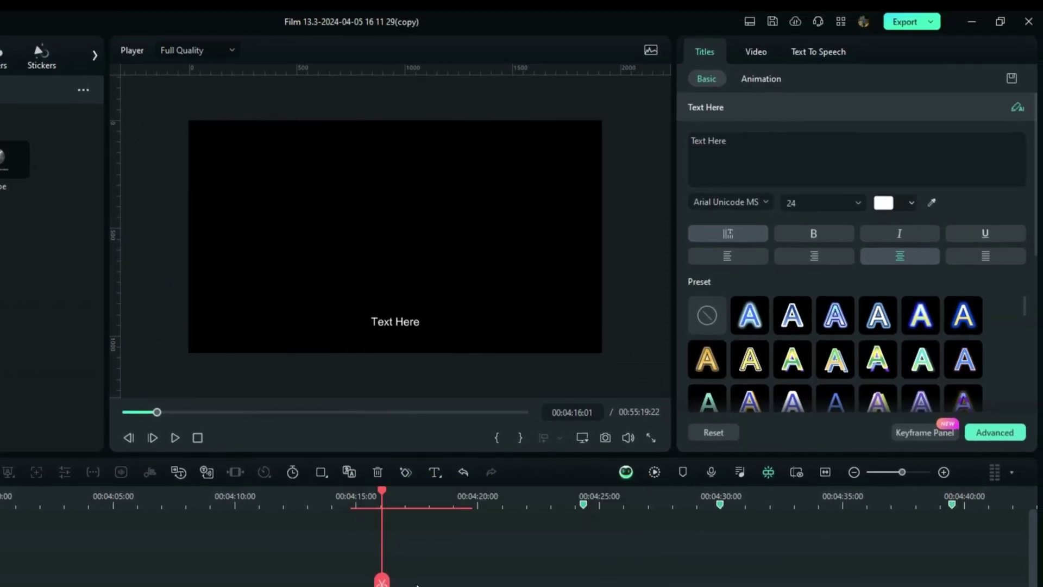
scroll(1032, 201, "down", 2)
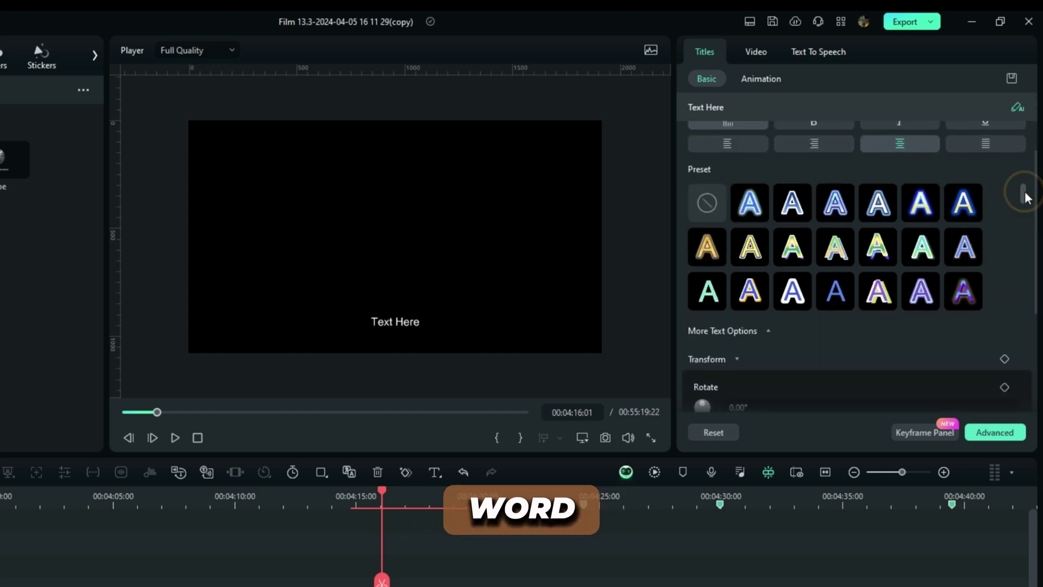
left_click_drag(1024, 193, 1020, 250)
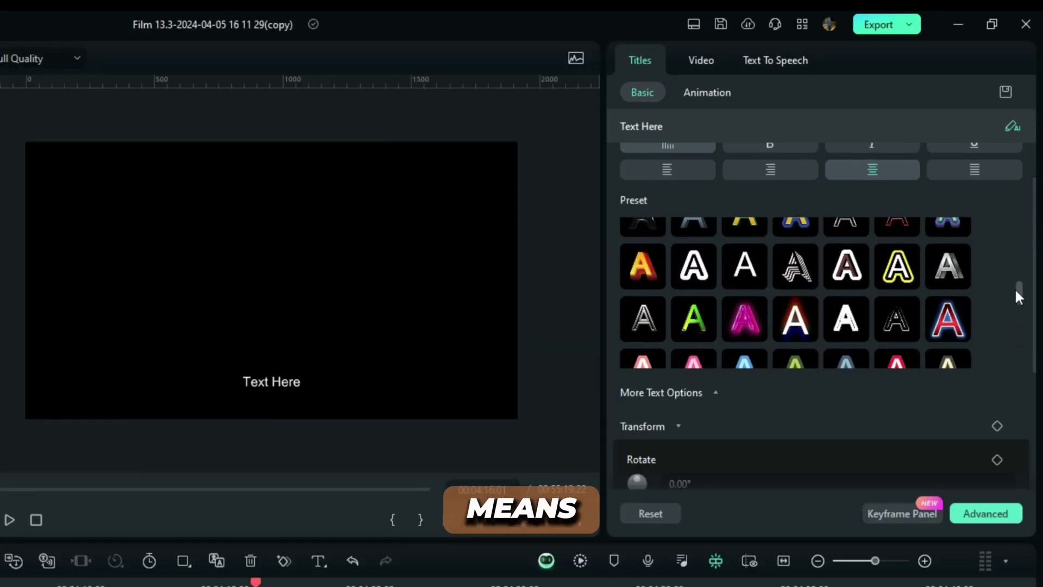
left_click_drag(1016, 291, 1013, 218)
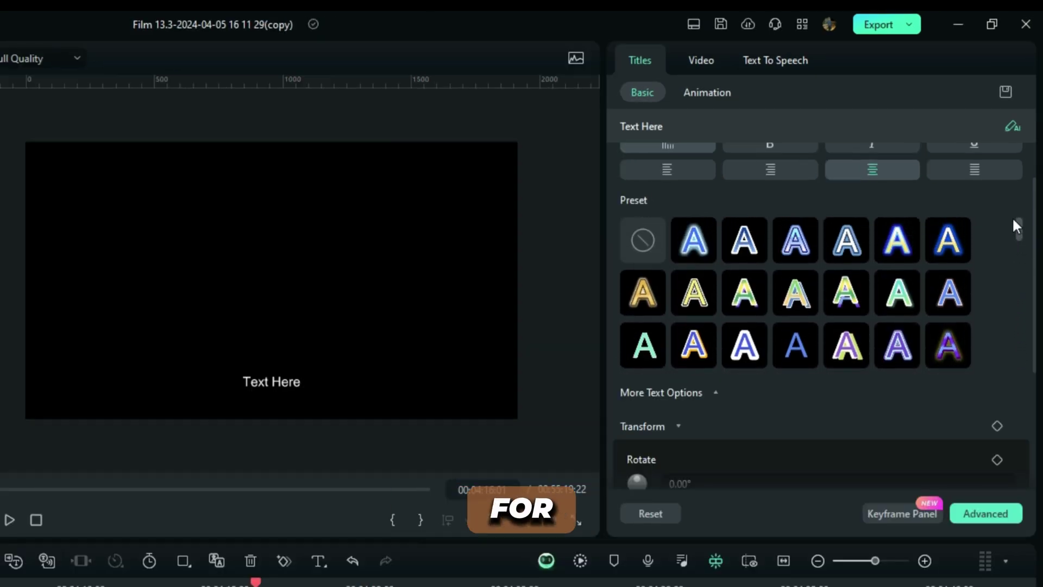
scroll(991, 311, "down", 3)
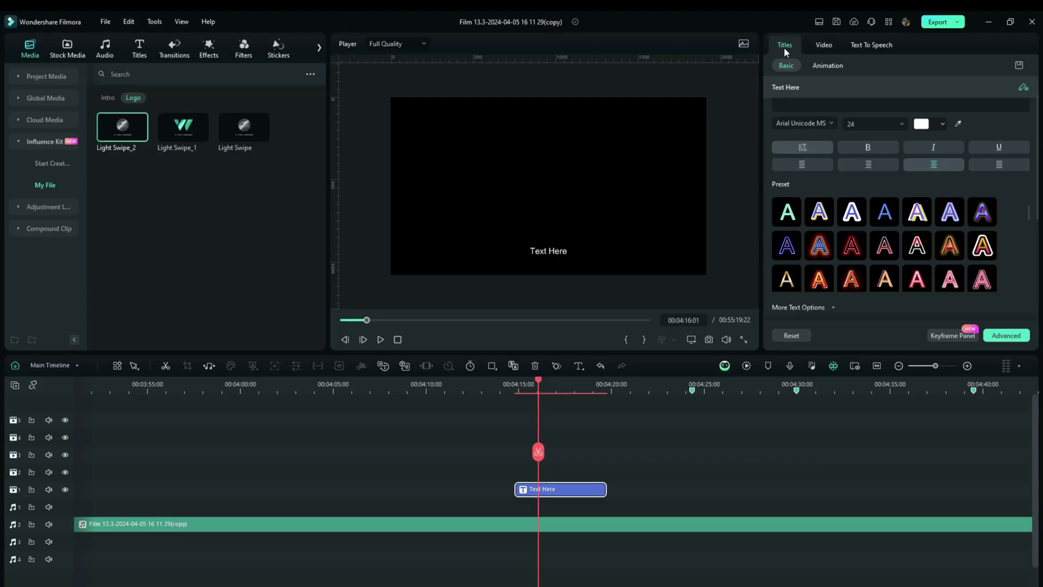
- Browse the Text To Speech voice list
left_click(872, 44)
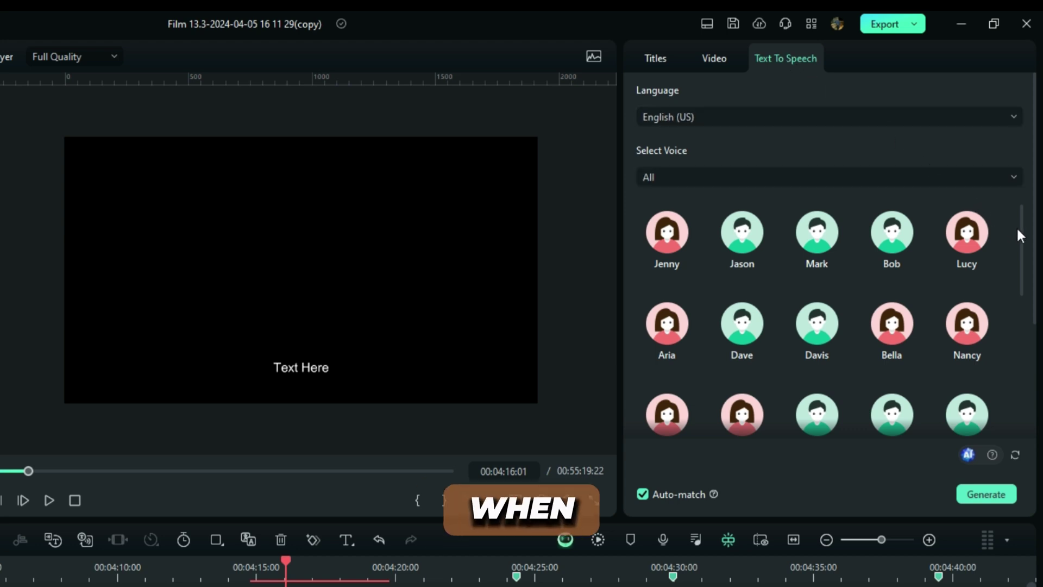
mouse_move(1018, 233)
left_mouse_down()
mouse_move(1038, 296)
mouse_move(1038, 391)
mouse_move(1034, 195)
mouse_move(1032, 244)
left_mouse_up()
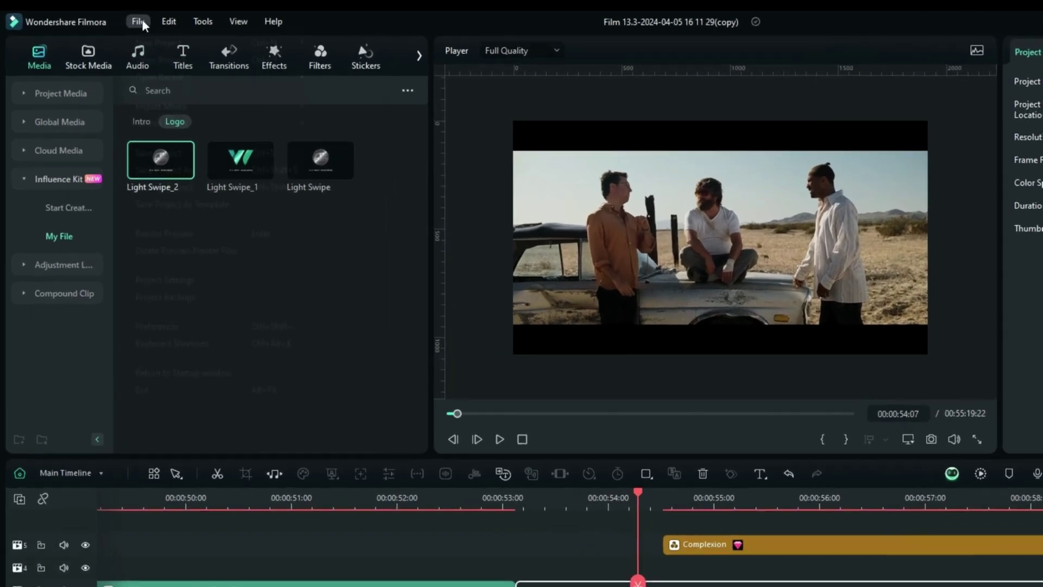
- Show File > Project Backups and open the Backup folder in File Explorer
left_click(105, 21)
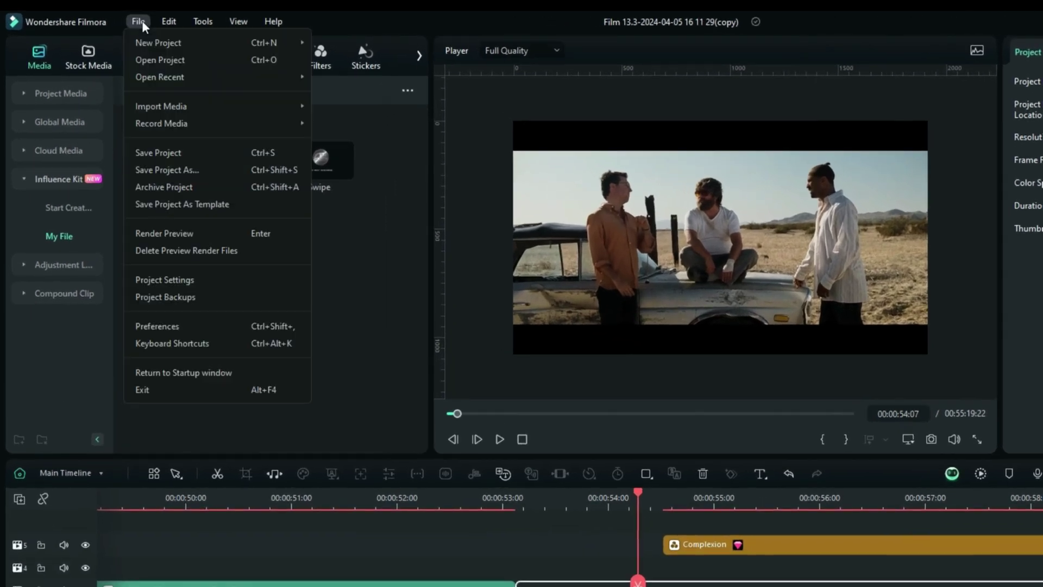
left_click(168, 300)
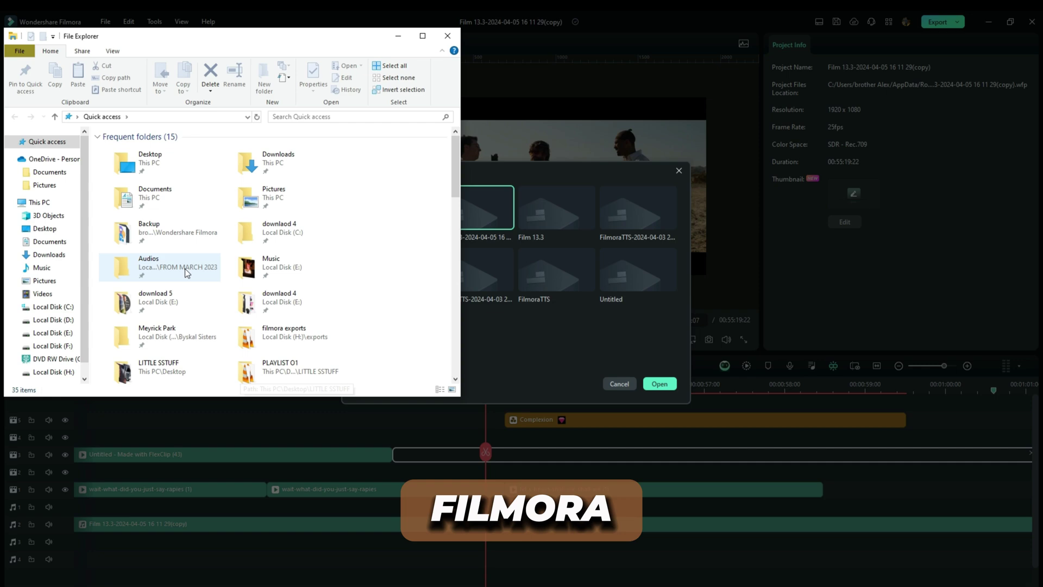
right_click(159, 231)
left_click(163, 235)
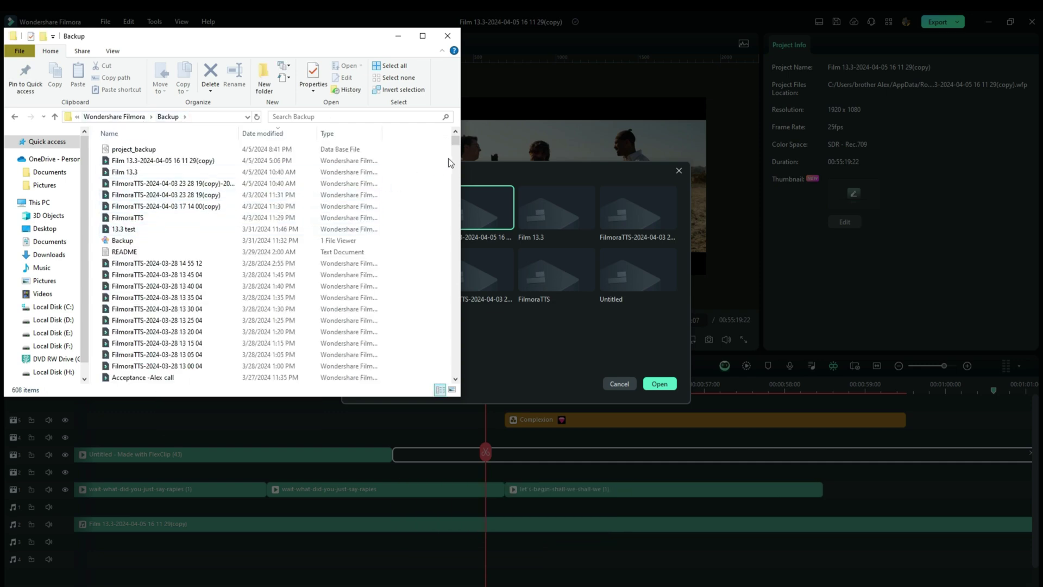
- Close Explorer, list the Film 13.3 backup's timestamped versions, then go back to the project list
left_click(447, 35)
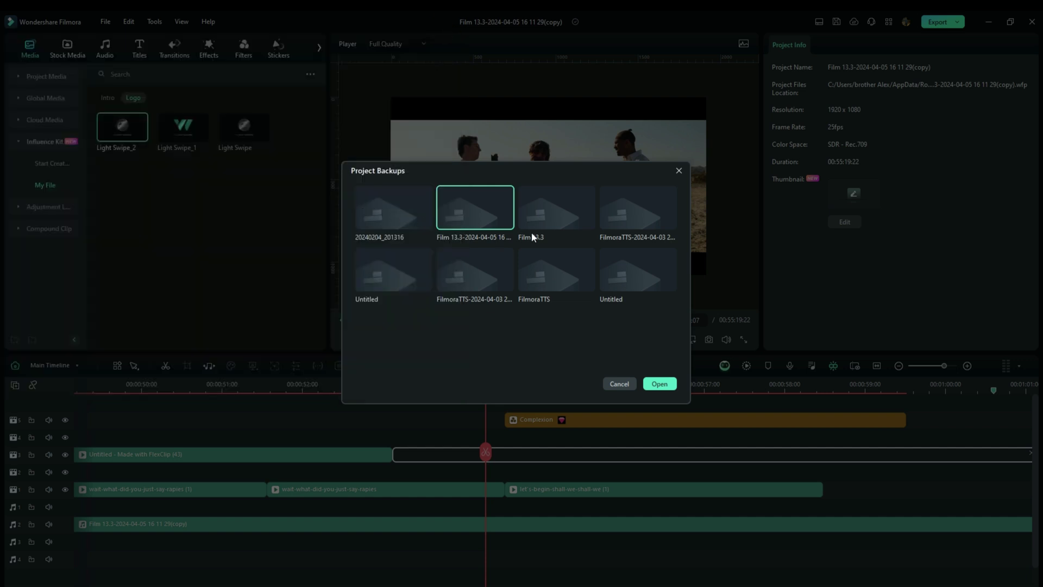
left_click(479, 213)
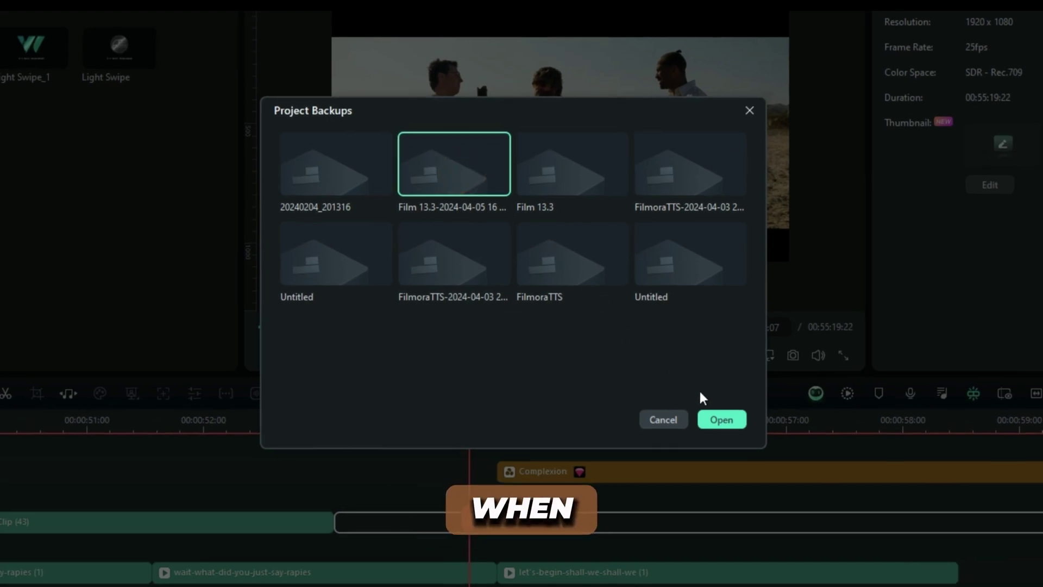
left_click(716, 419)
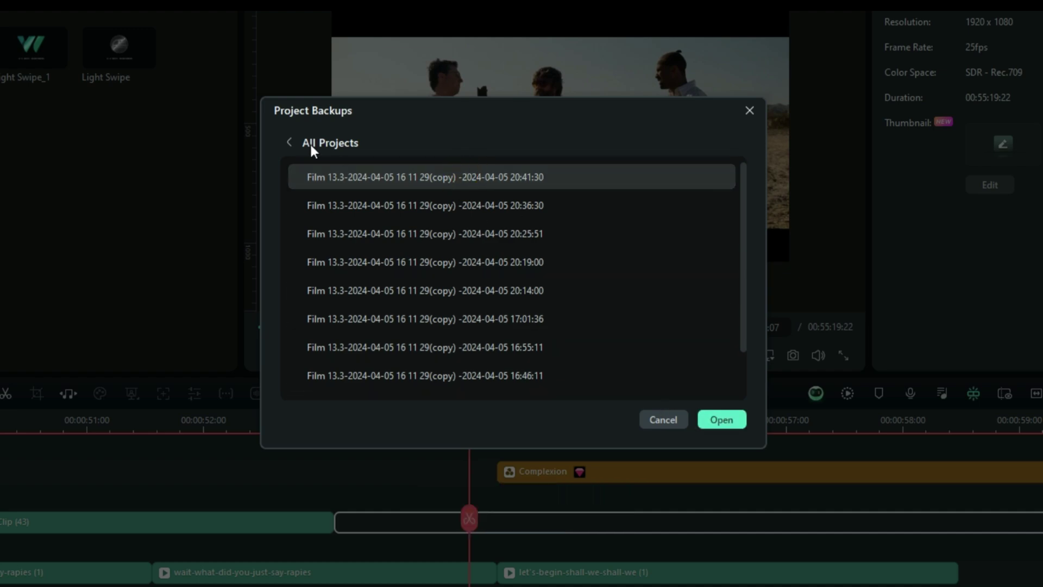
left_click(290, 142)
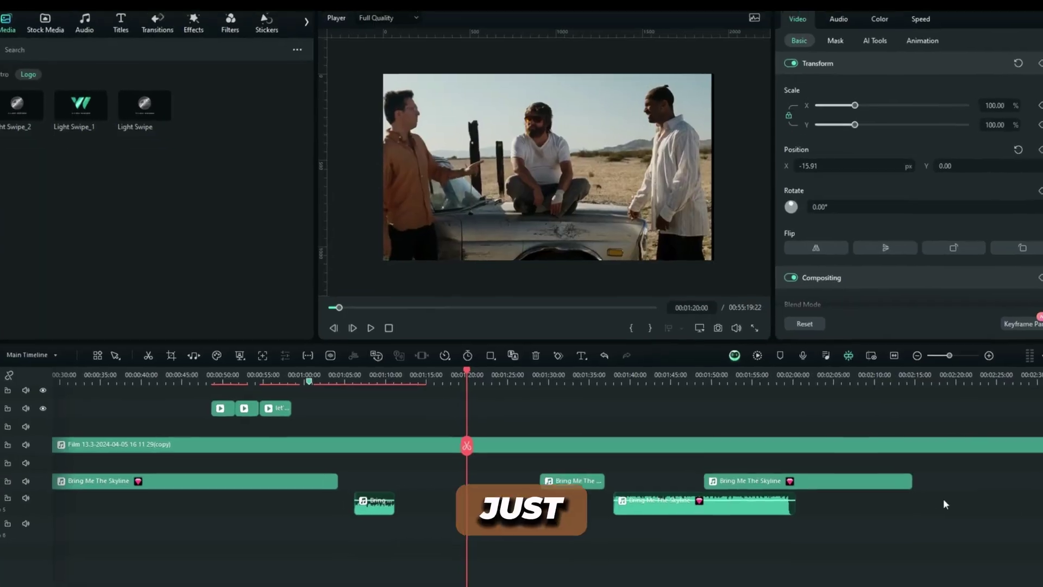
- Select all Bring Me The Skyline audio clips, apply Auto Synchronization, then view the Filters library
left_click_drag(943, 485, 334, 521)
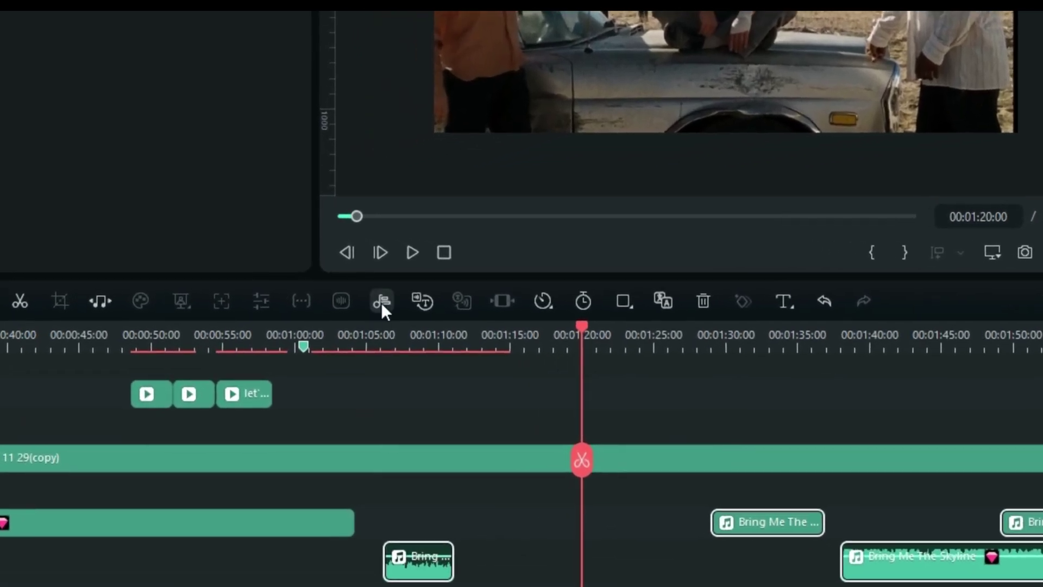
left_click(380, 302)
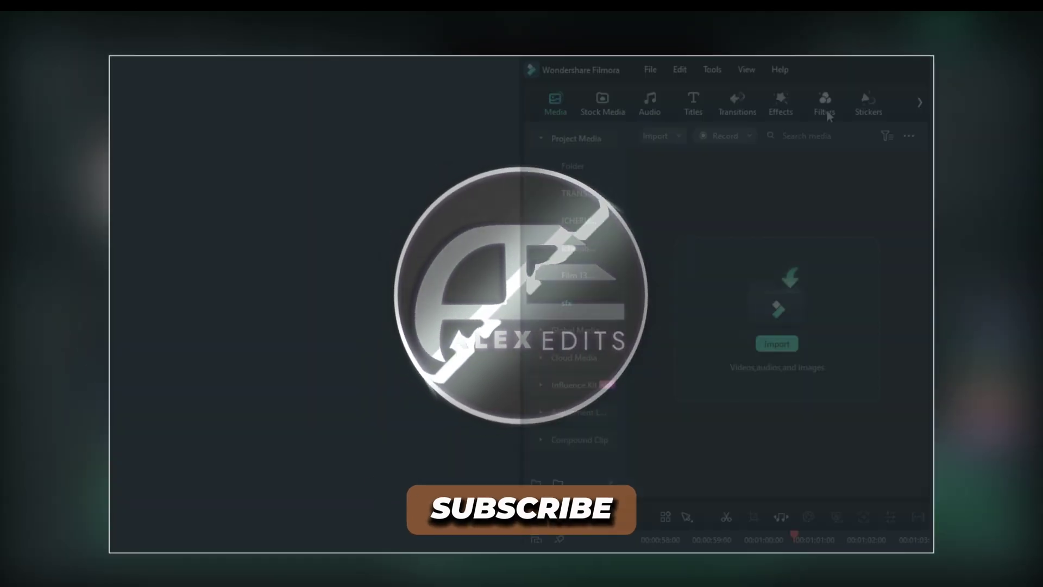
left_click(619, 109)
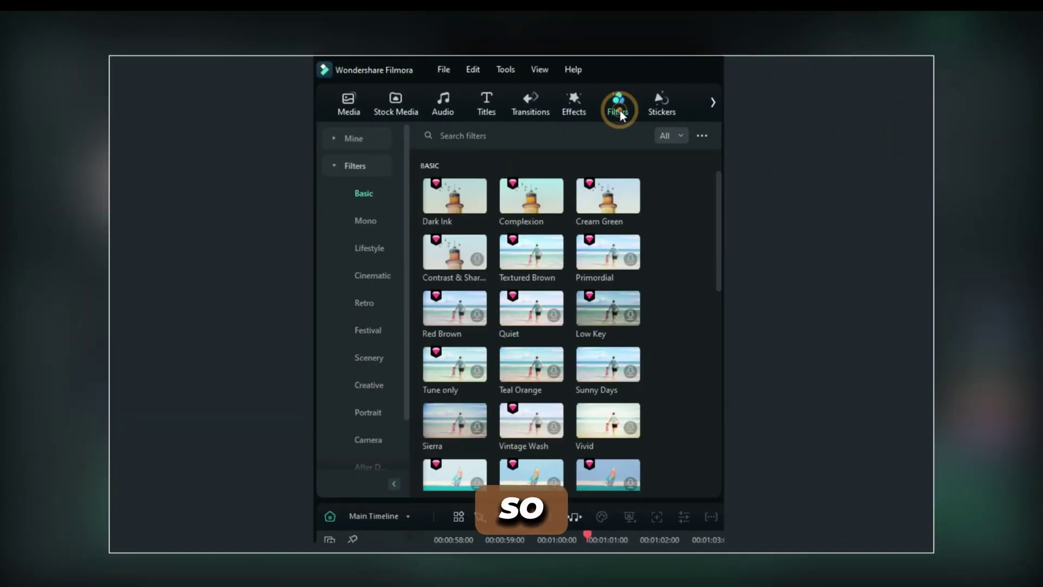